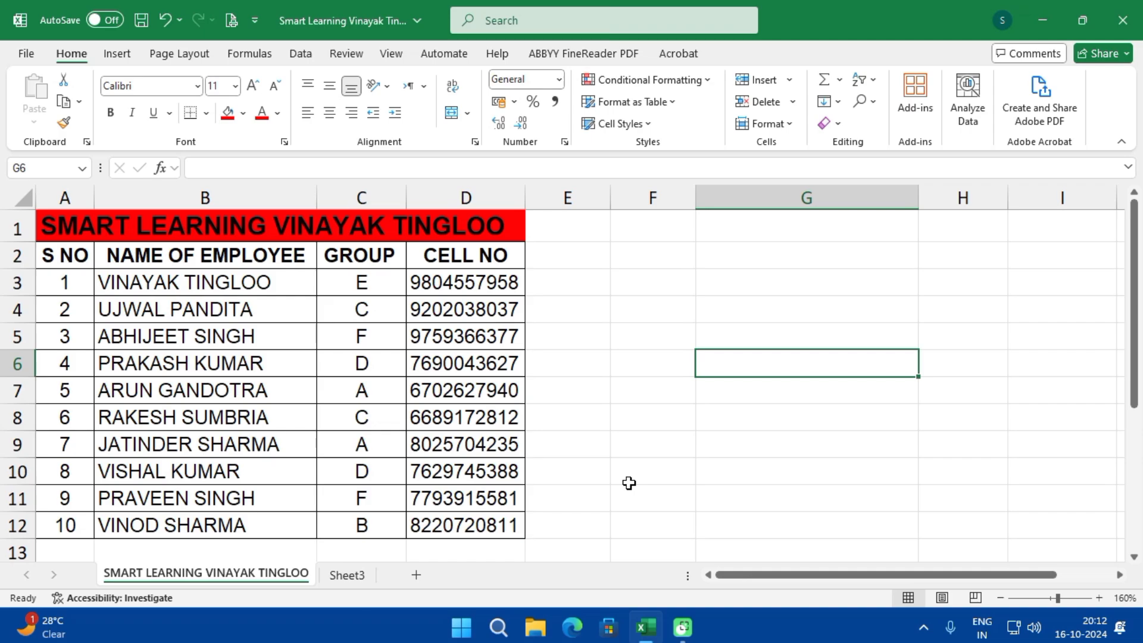
Enter =TAKE(A2:D12,3) in cell F2 to extract the first three rows of the employee table.
left_click(652, 261)
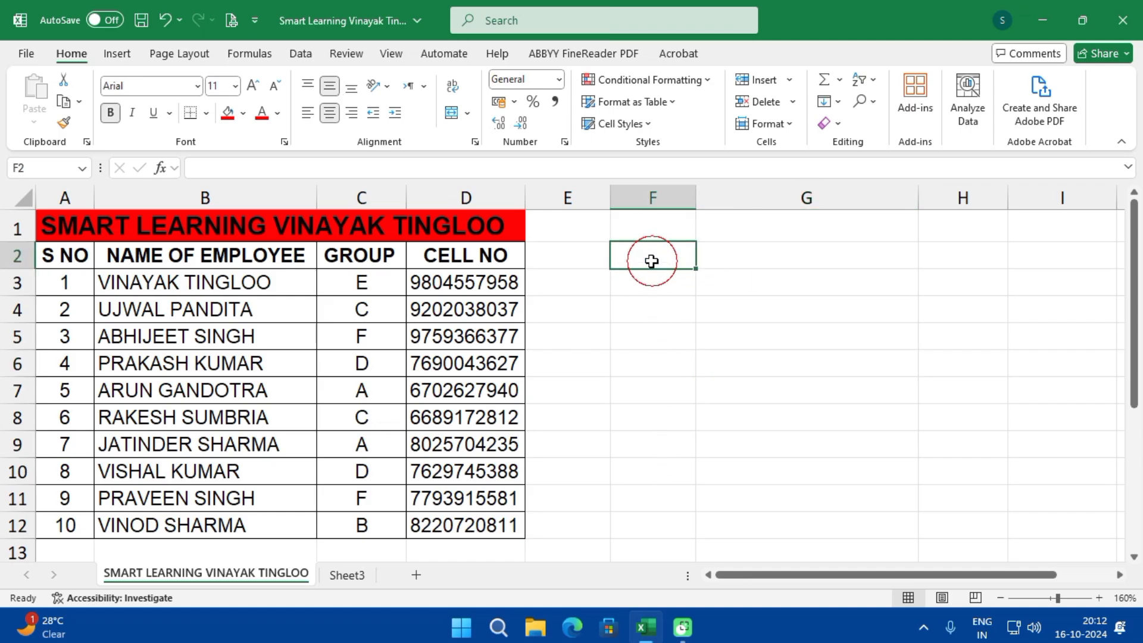
type("=take")
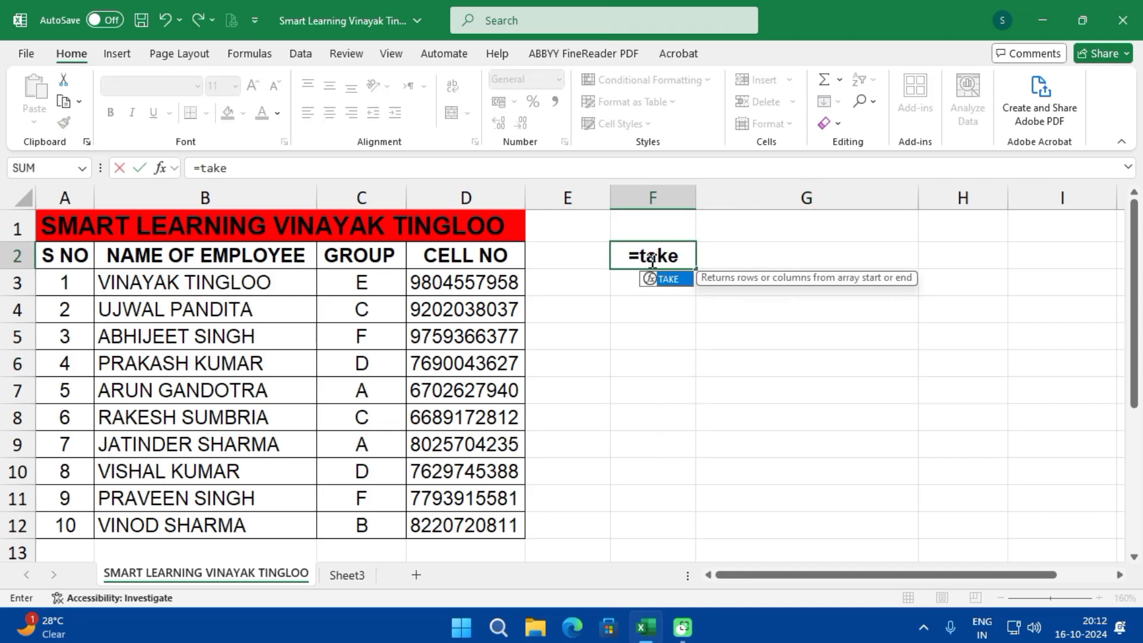
key("Tab")
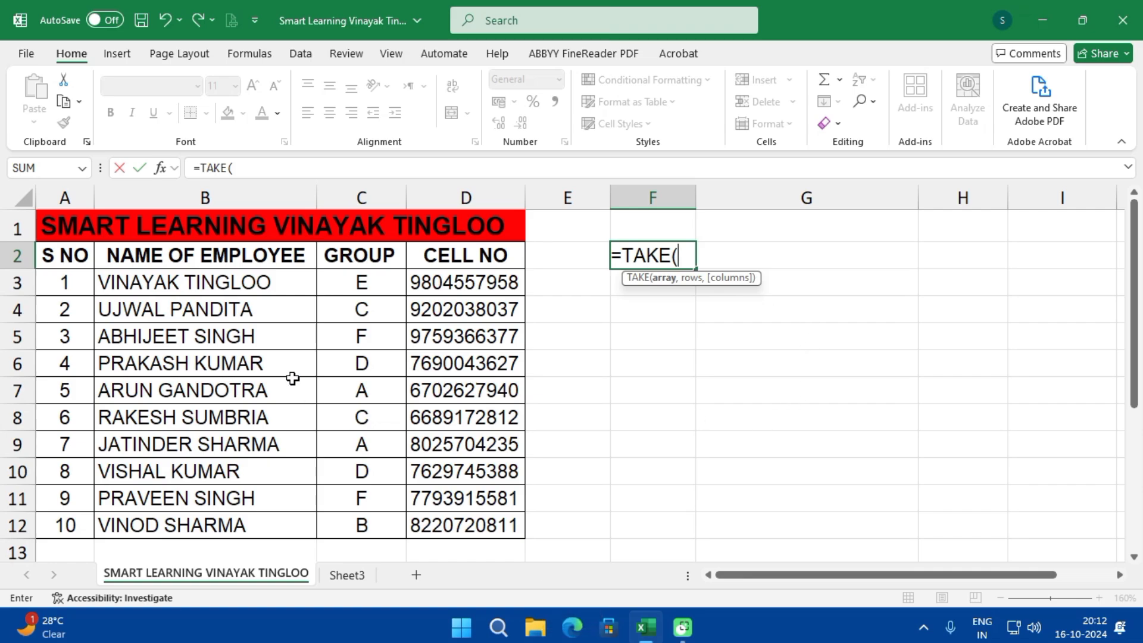
left_click_drag(67, 254, 497, 525)
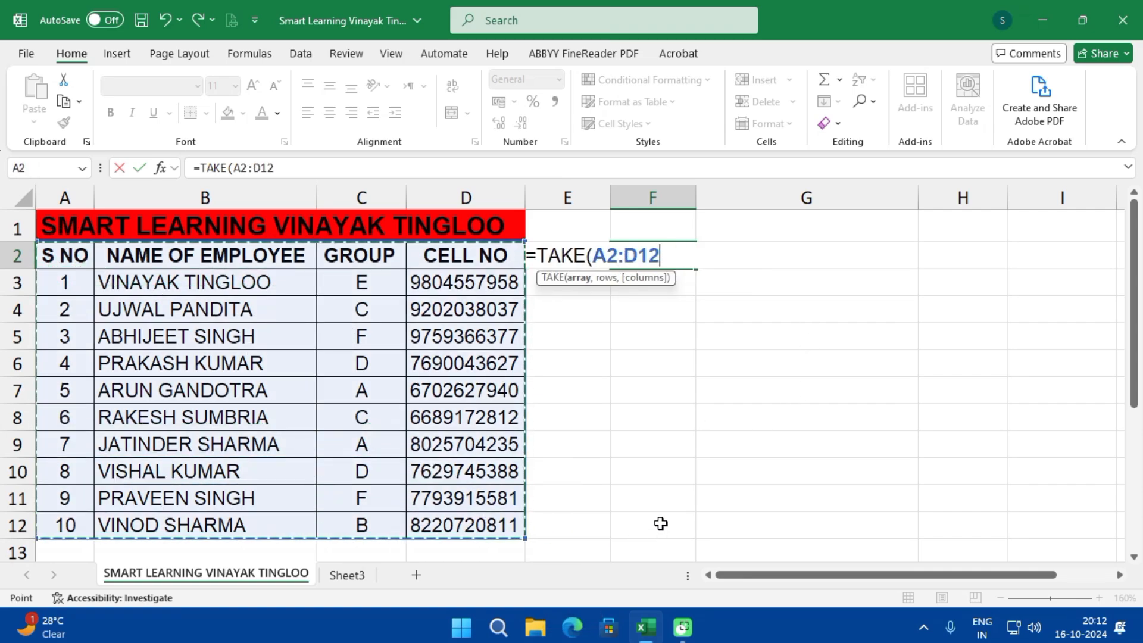
type(",")
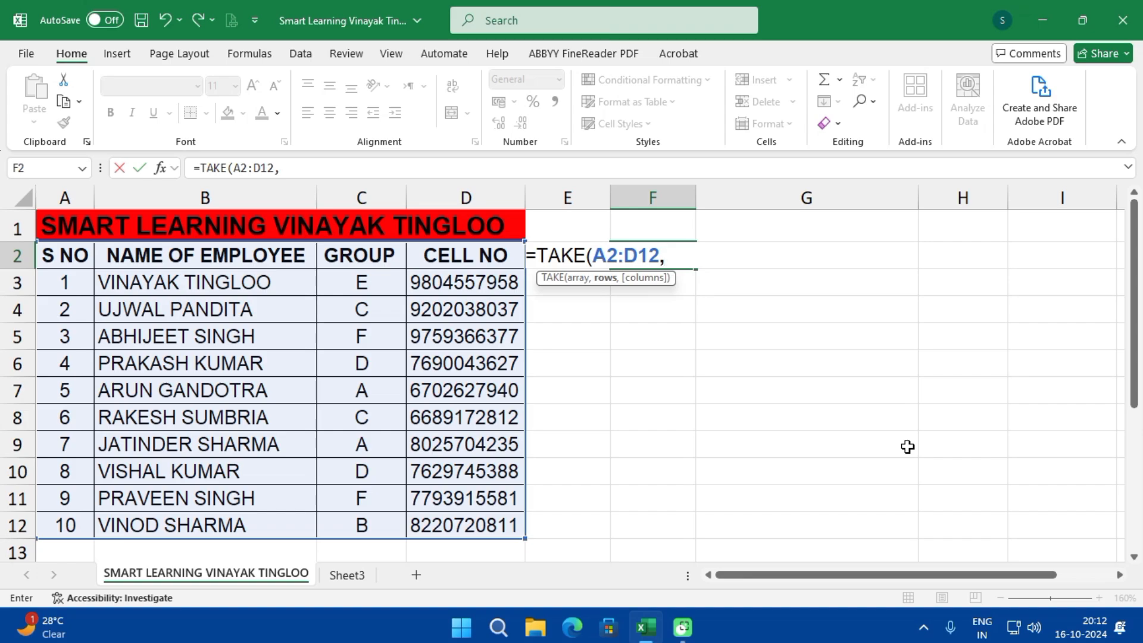
type("3")
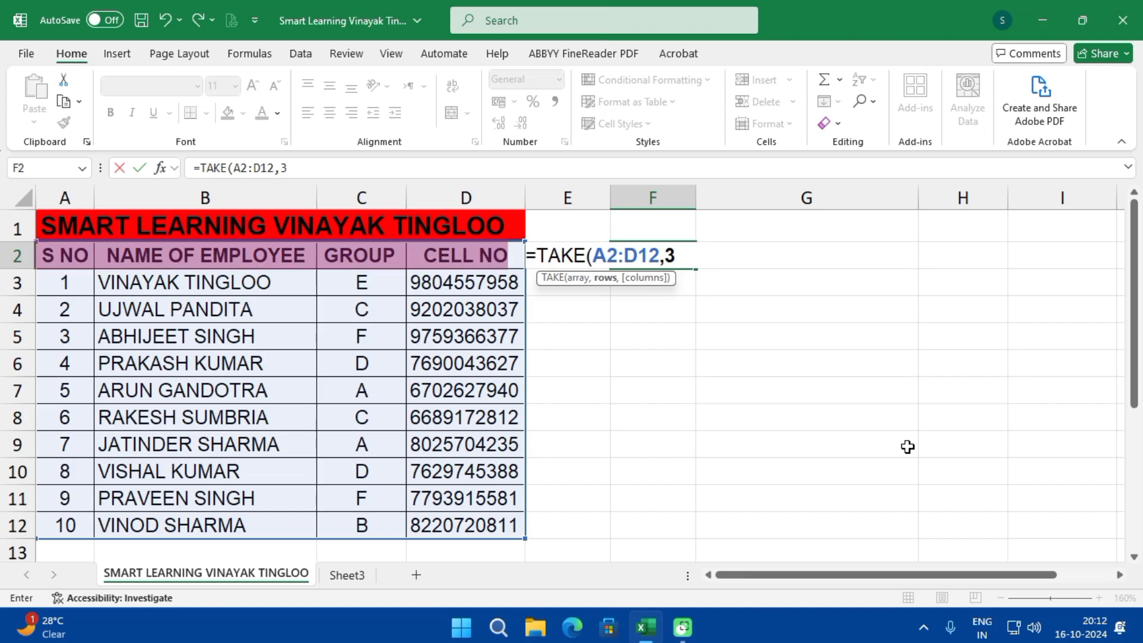
left_click(18, 255)
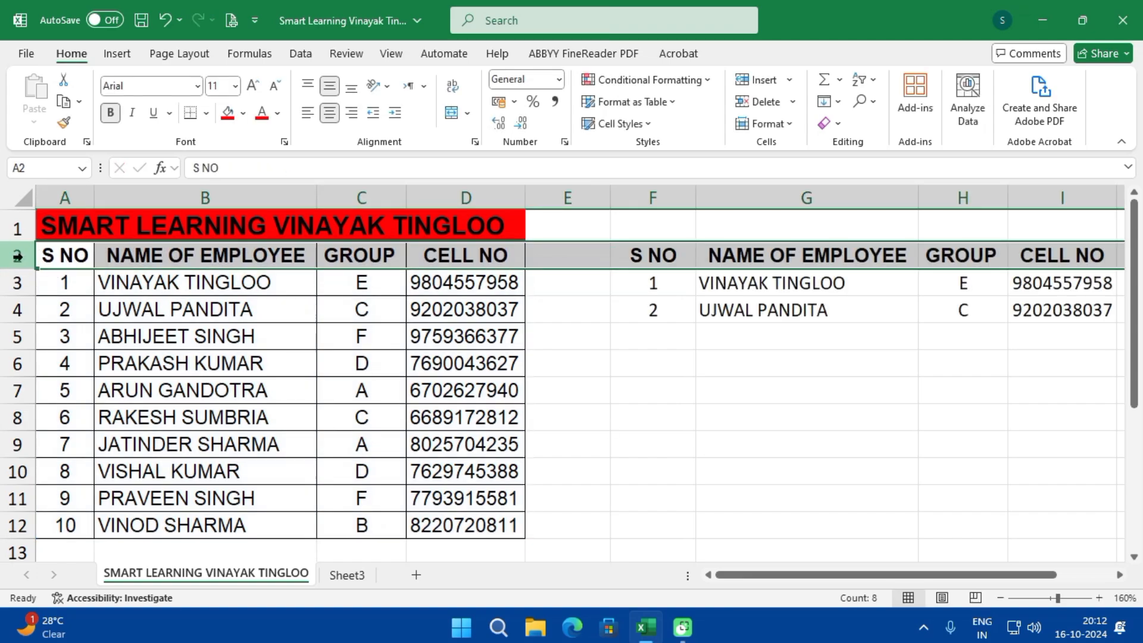
Change the rows argument of the TAKE formula in F2 to 4, giving =TAKE(A2:D12,4).
double_click(642, 255)
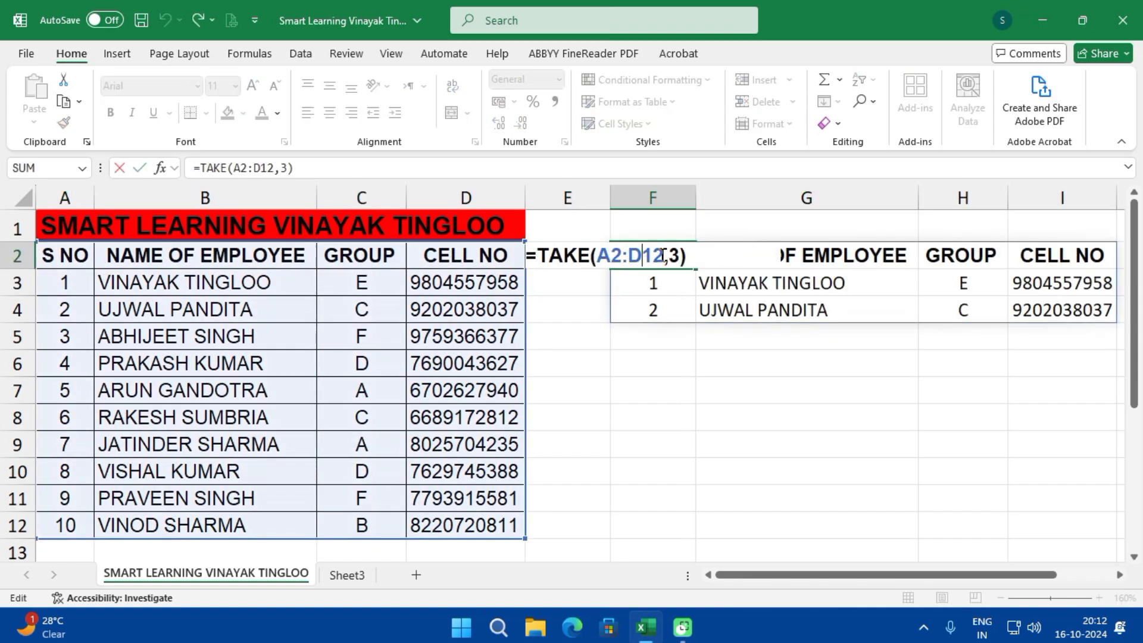
left_click(677, 255)
key("BackSpace")
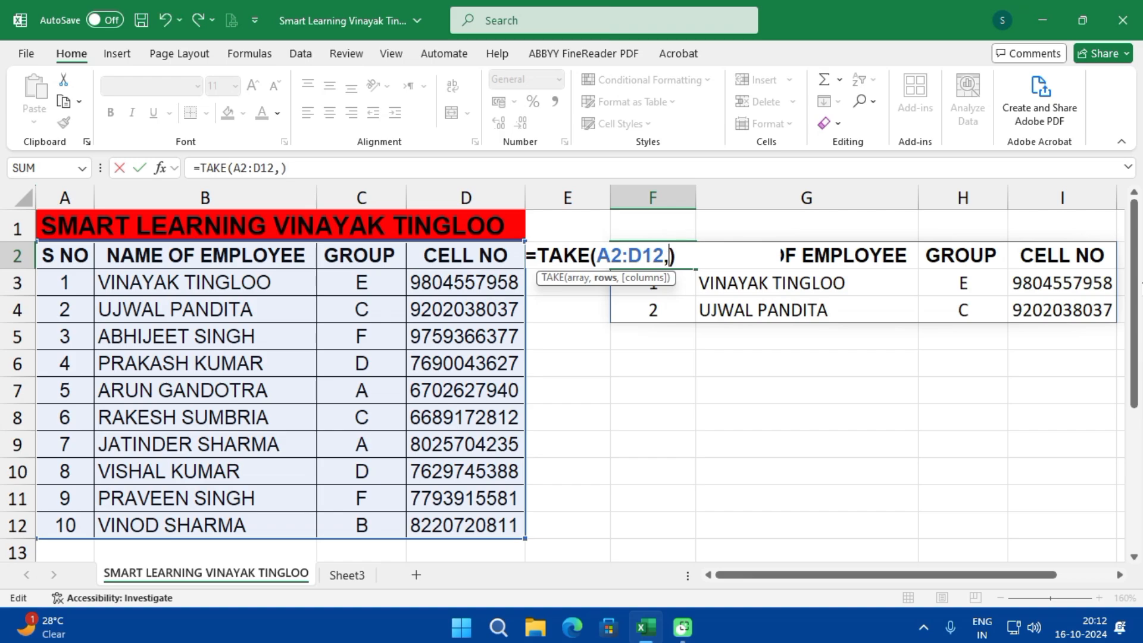
key("Delete")
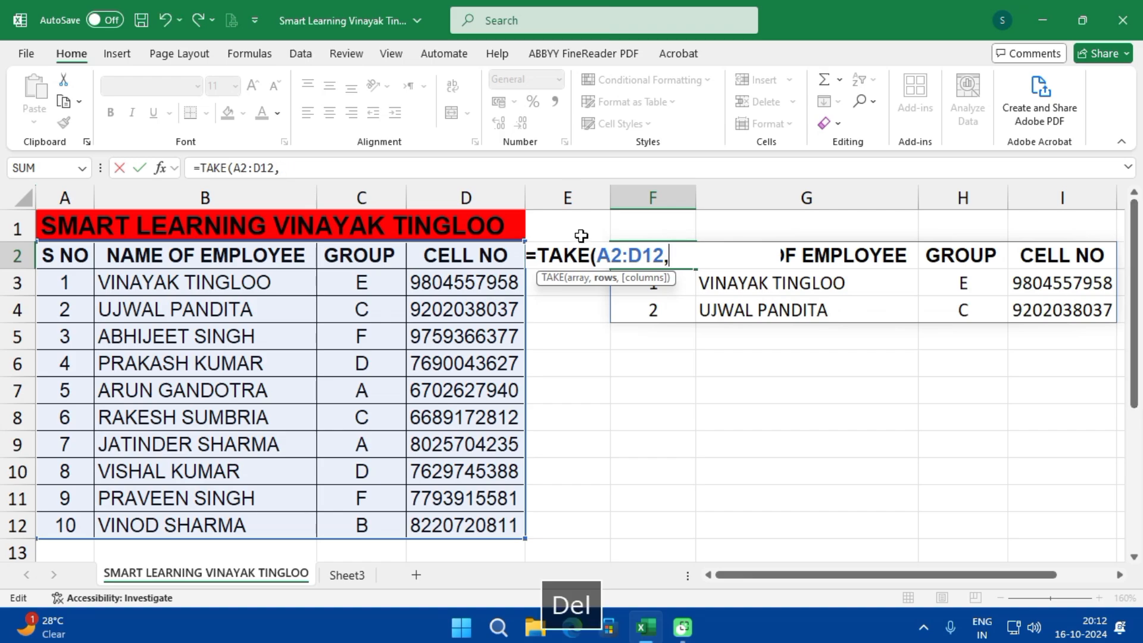
mouse_move(56, 258)
left_mouse_down()
mouse_move(474, 257)
mouse_move(57, 257)
left_mouse_up()
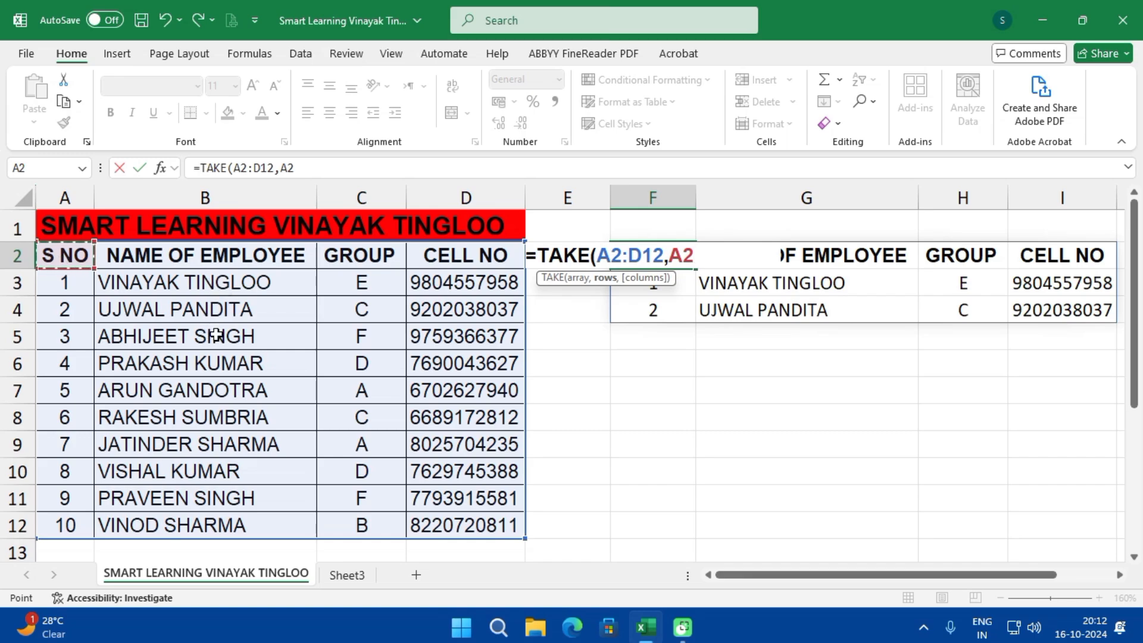
key("BackSpace")
key("BackSpace")
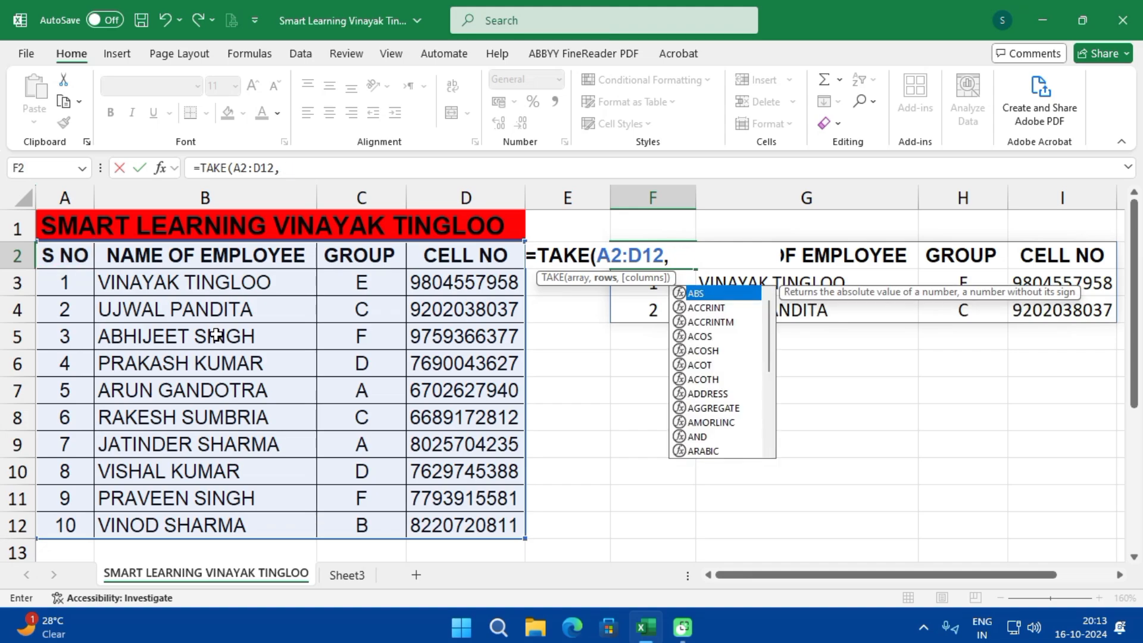
type("4")
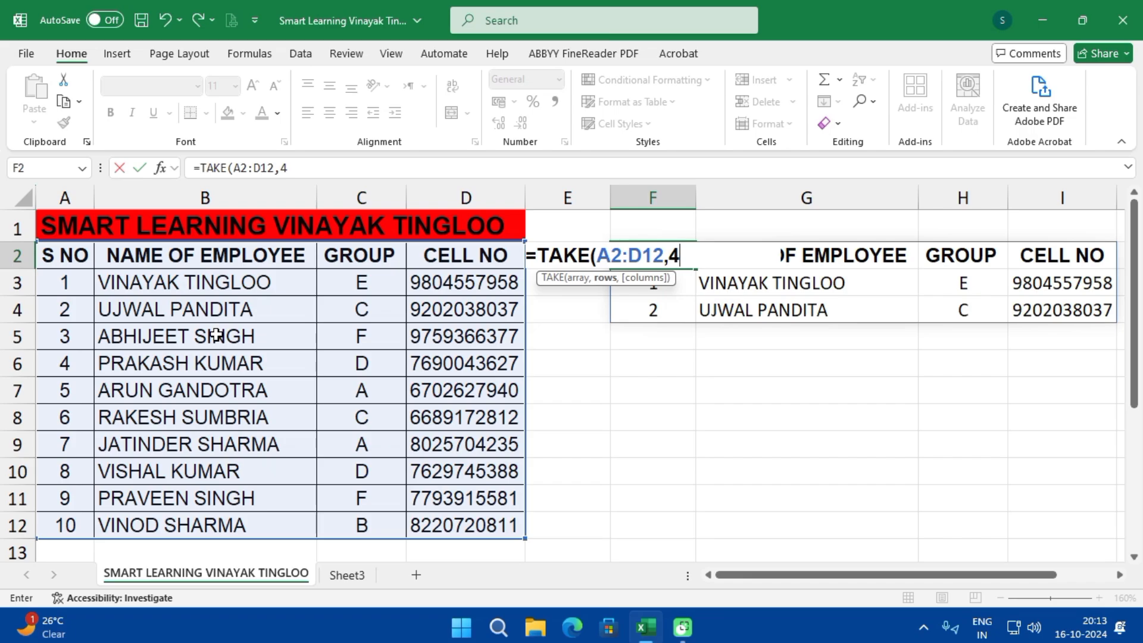
type(")")
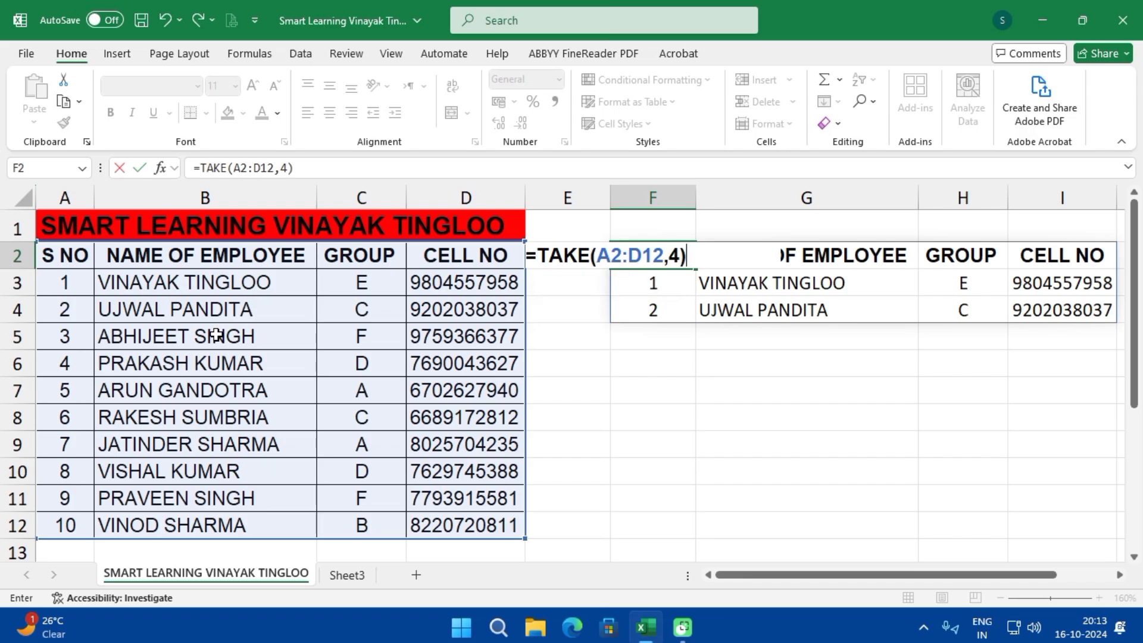
key("Return")
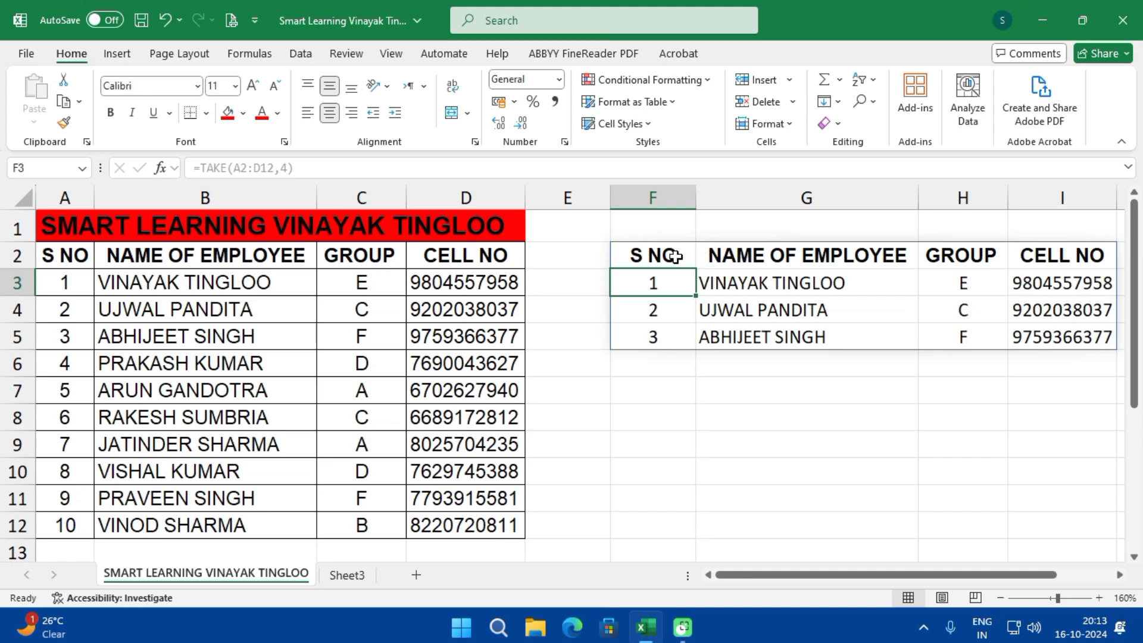
Remove the bold formatting from the extracted header row F2:I2.
left_click(622, 252)
left_click_drag(623, 252, 1056, 255)
key("ctrl+b")
Set the rows argument of the TAKE formula in F2 to 2.
double_click(658, 255)
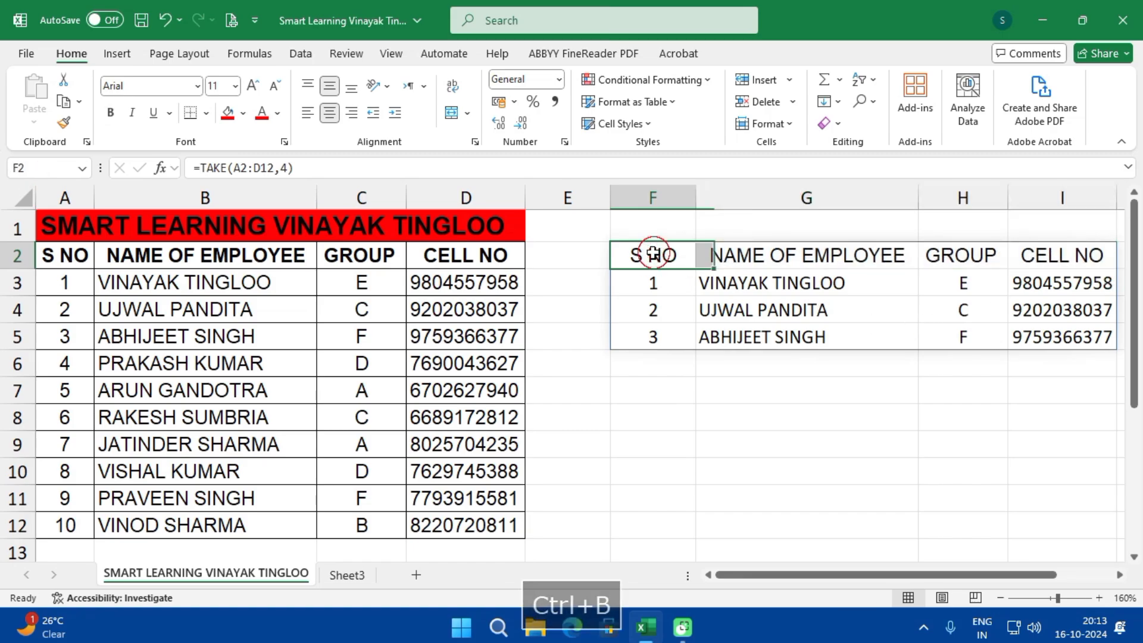
left_click(673, 255)
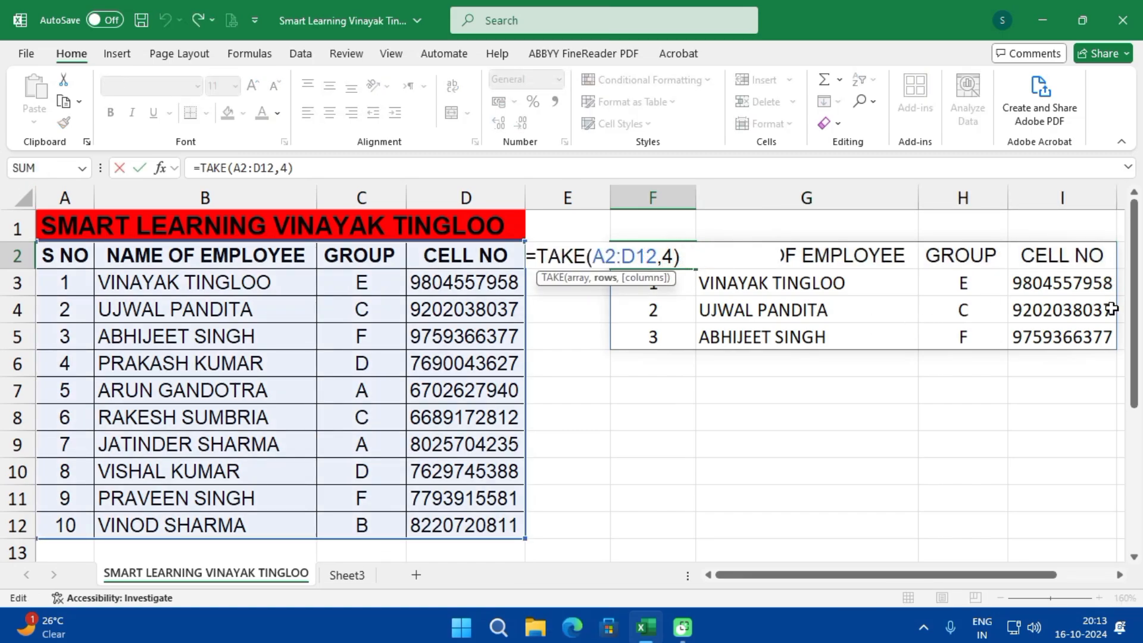
key("BackSpace")
type("2")
key("Return")
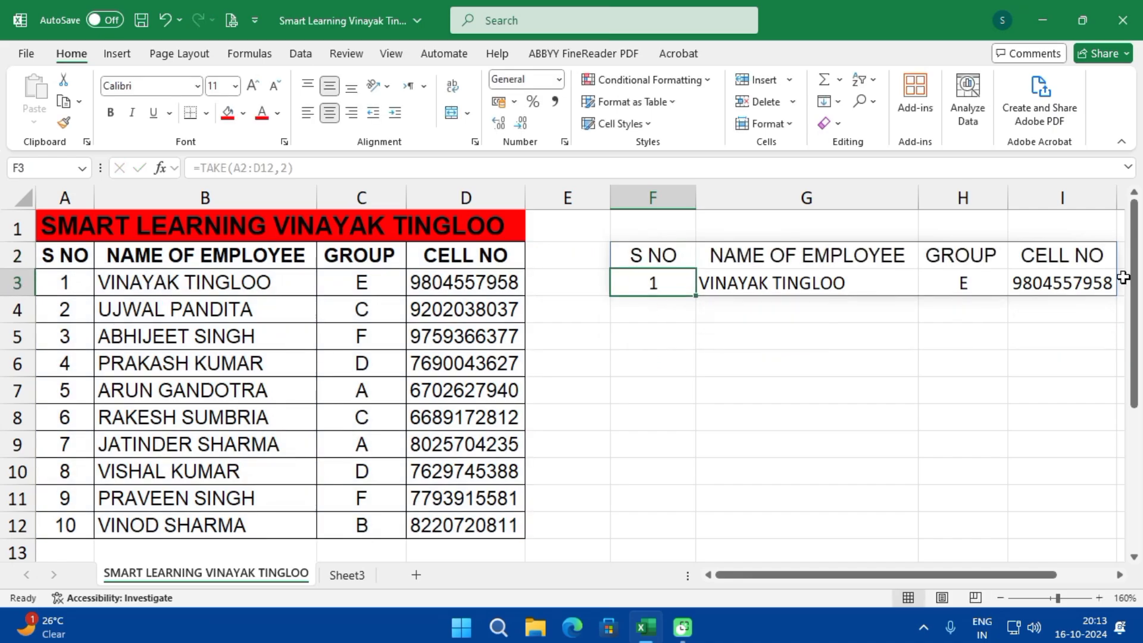
Make the rows argument in F2 negative, =TAKE(A2:D12,-2), to extract the last two rows of the table.
double_click(676, 255)
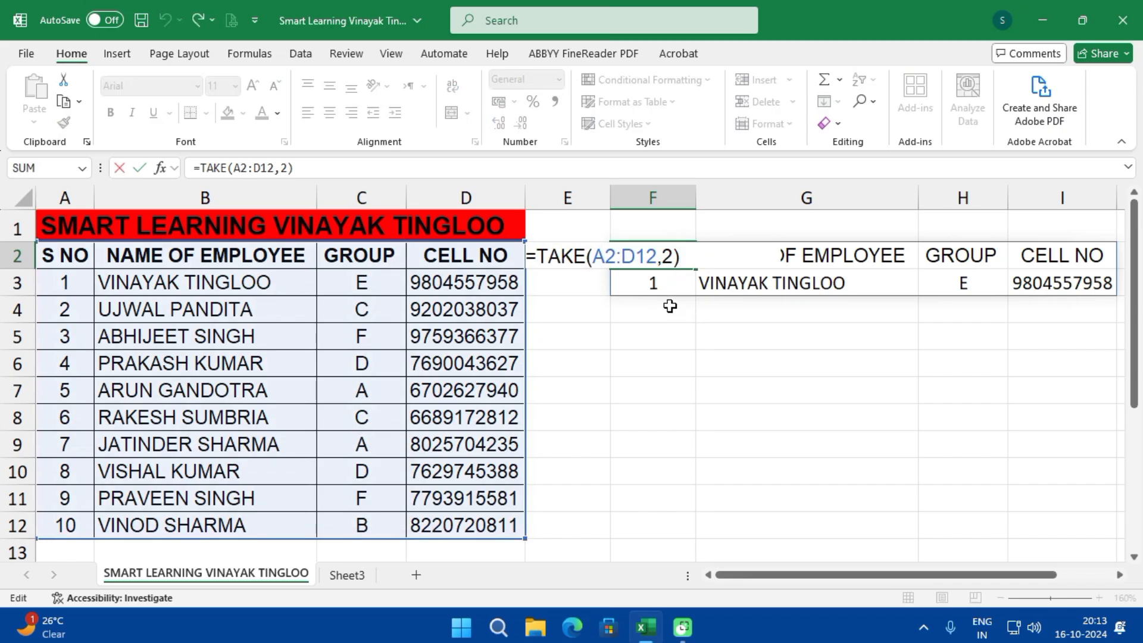
left_click(663, 254)
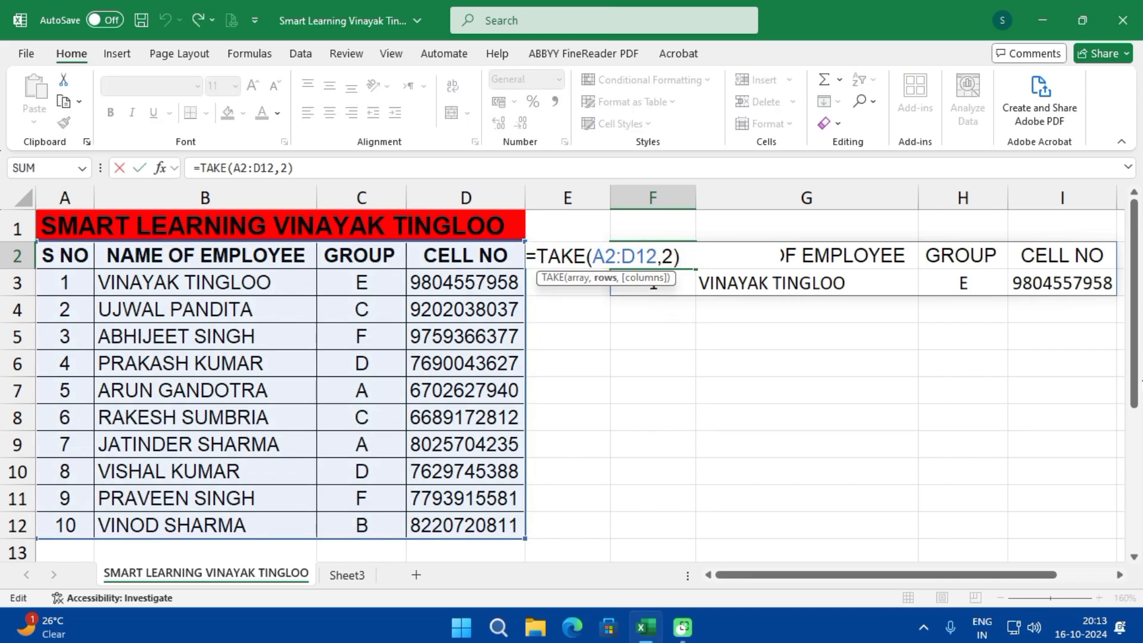
type("-")
key("Return")
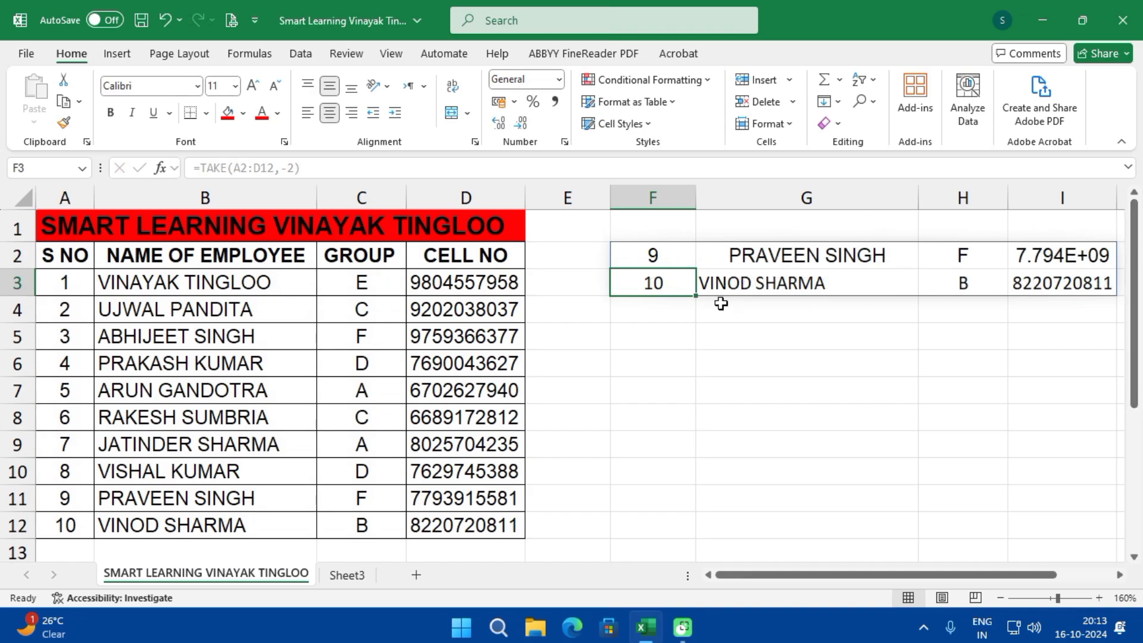
Copy the formatting of F3:I3 onto the extracted row F2:I2 with Format Painter.
left_click(665, 289)
left_click_drag(665, 288, 1081, 283)
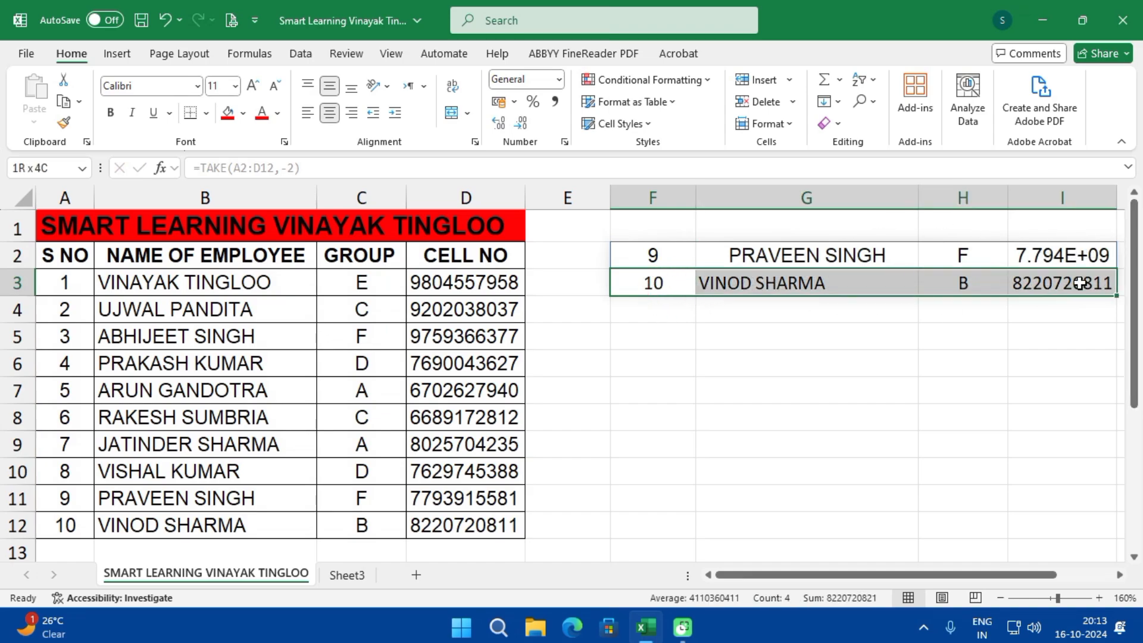
left_click(64, 122)
left_click_drag(633, 256, 991, 264)
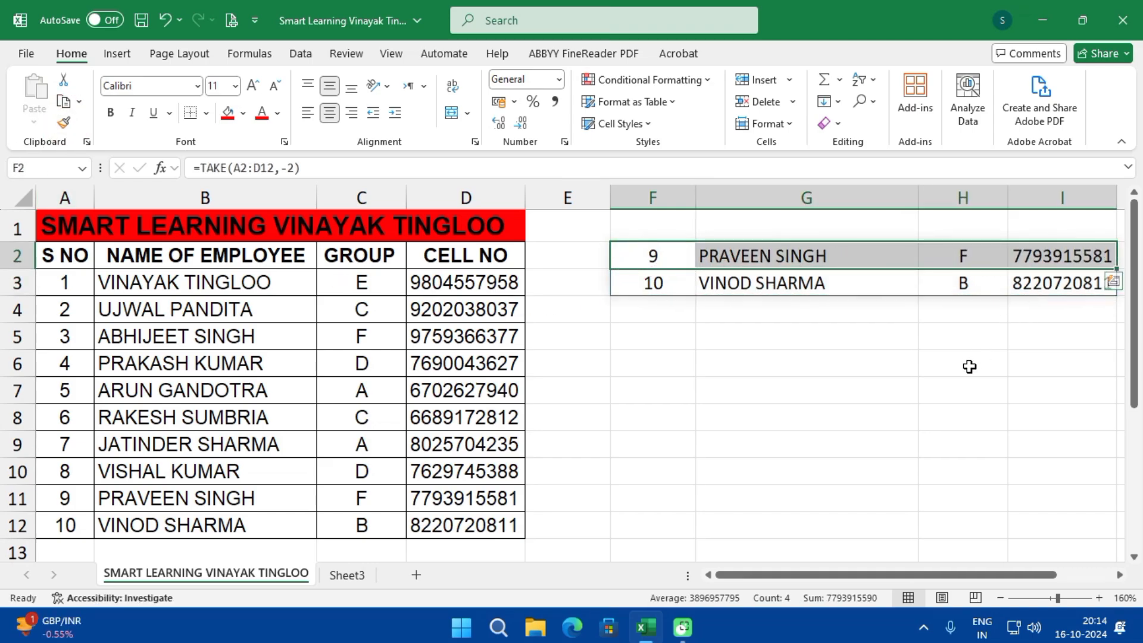
left_click(970, 365)
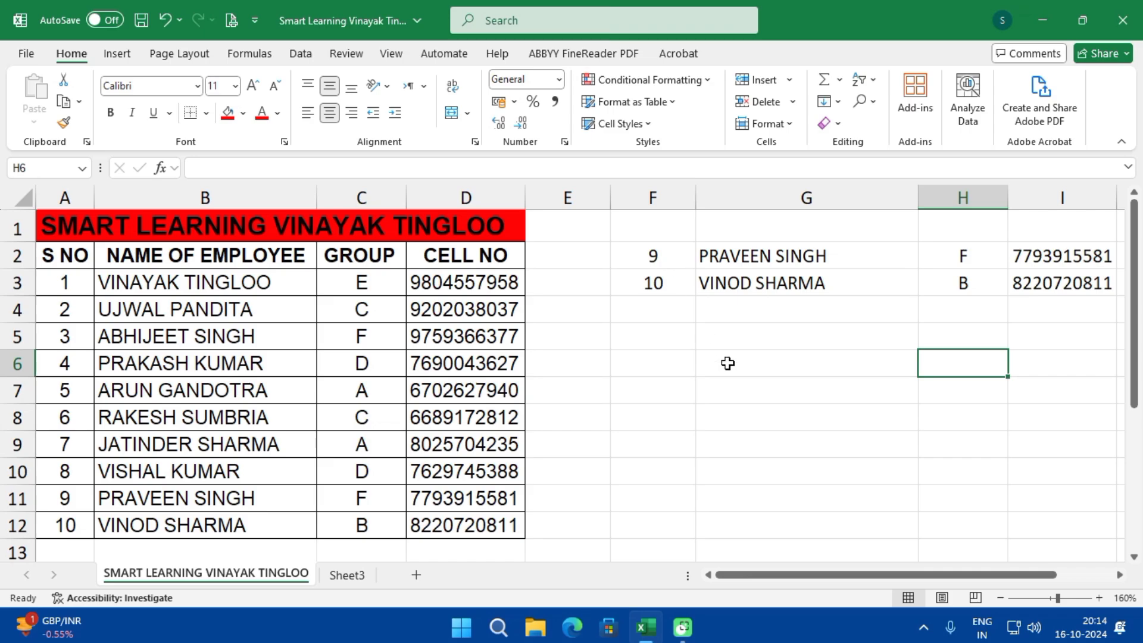
Add a columns argument of 3 to the formula in F2, giving =TAKE(A2:D12,-2,3).
double_click(667, 259)
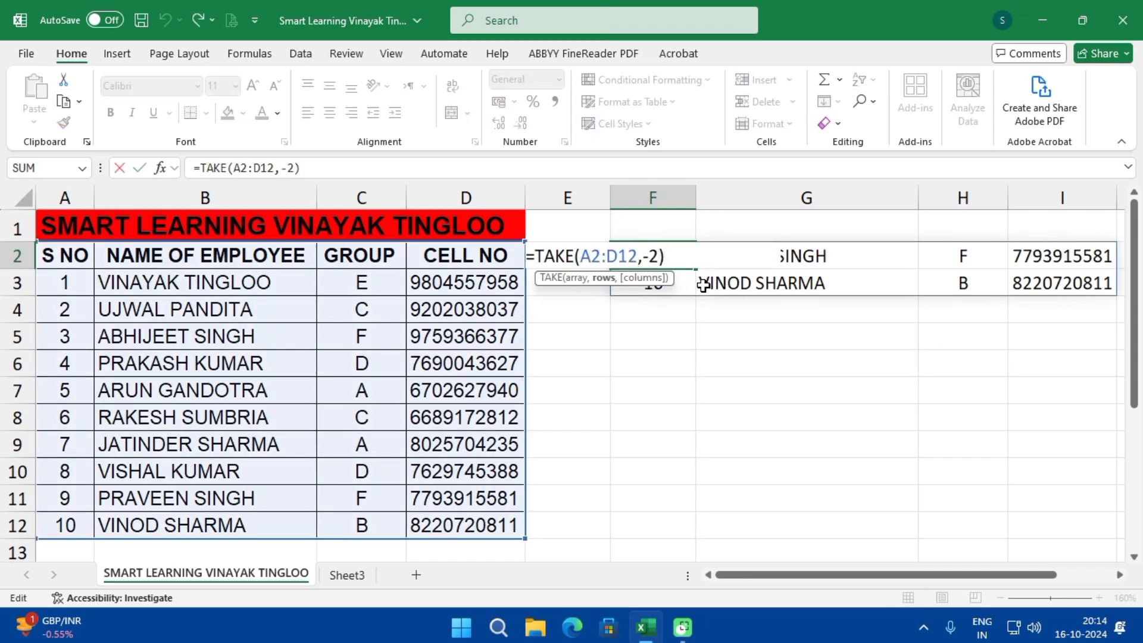
key("Delete")
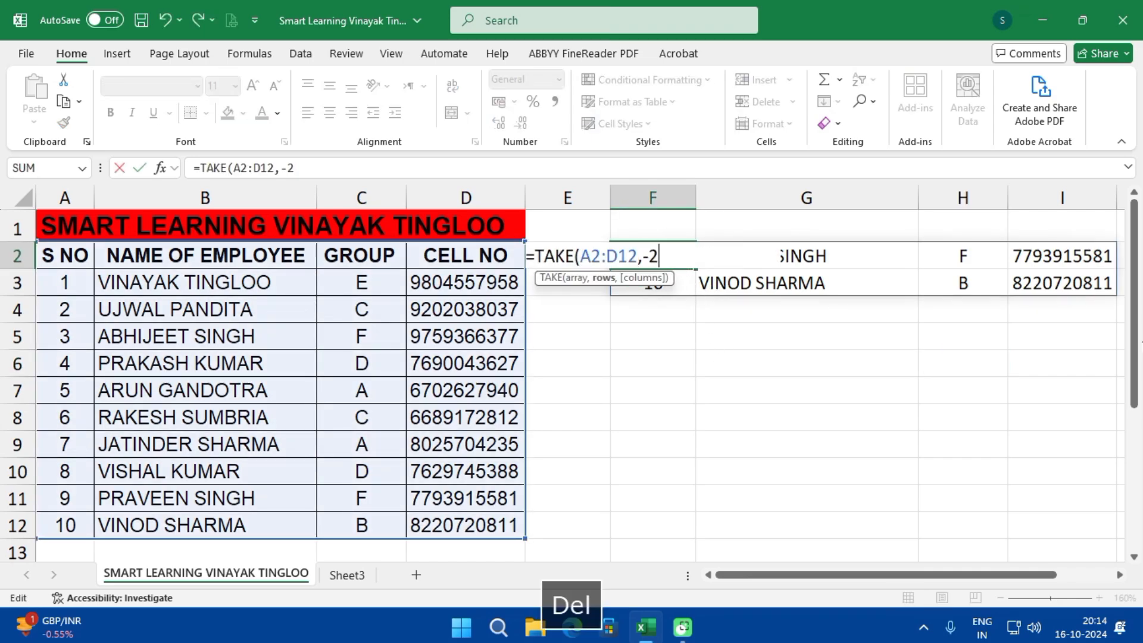
type(",")
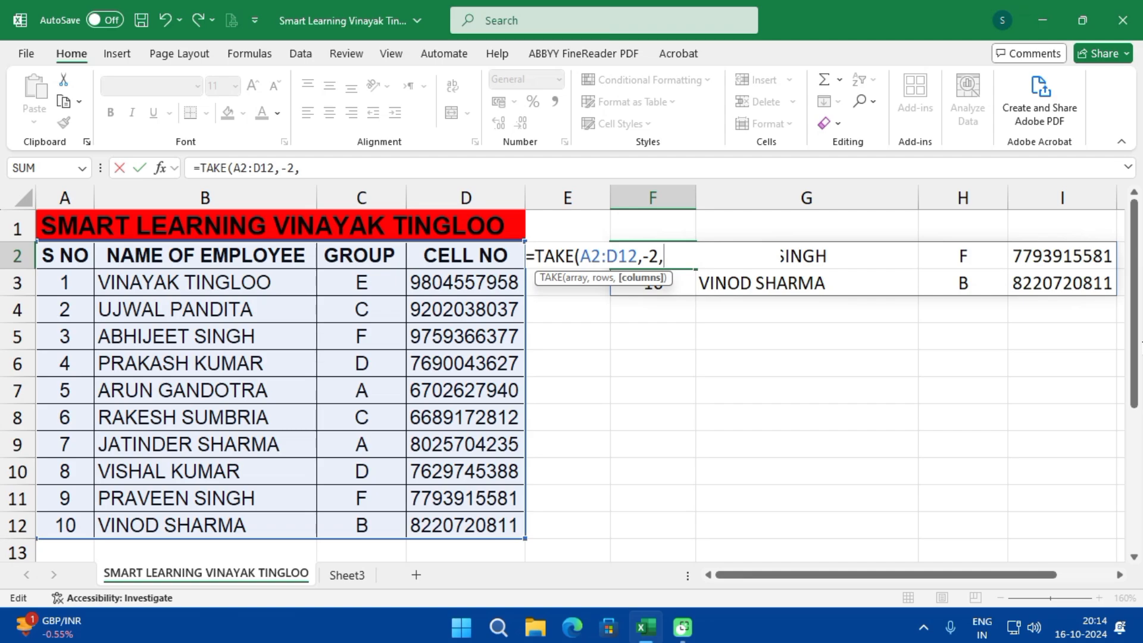
type("3)")
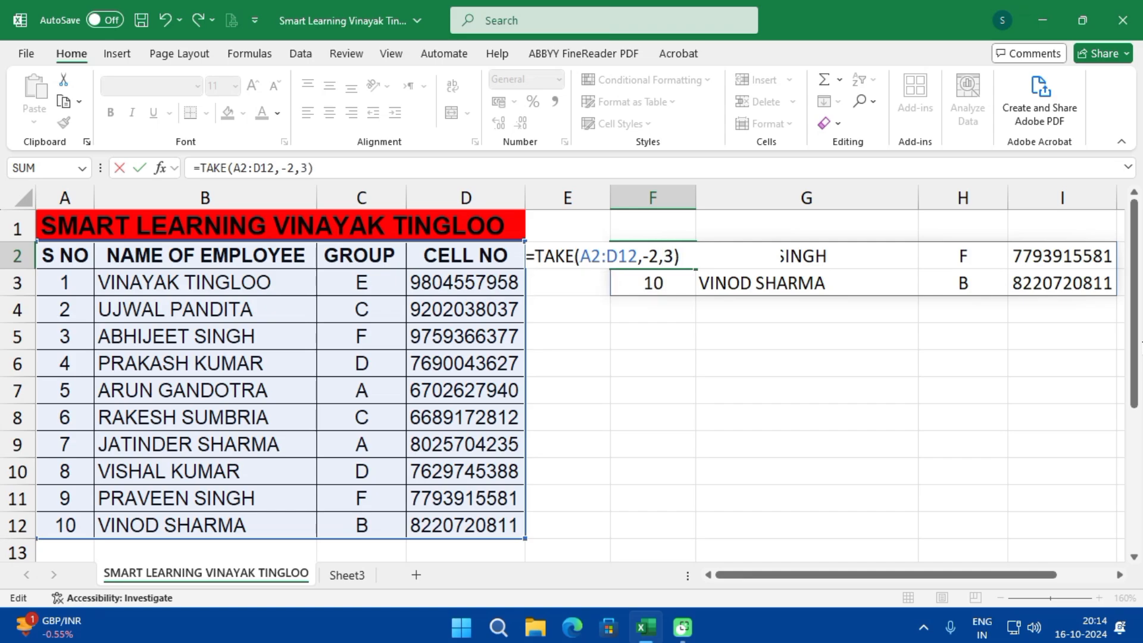
key("Return")
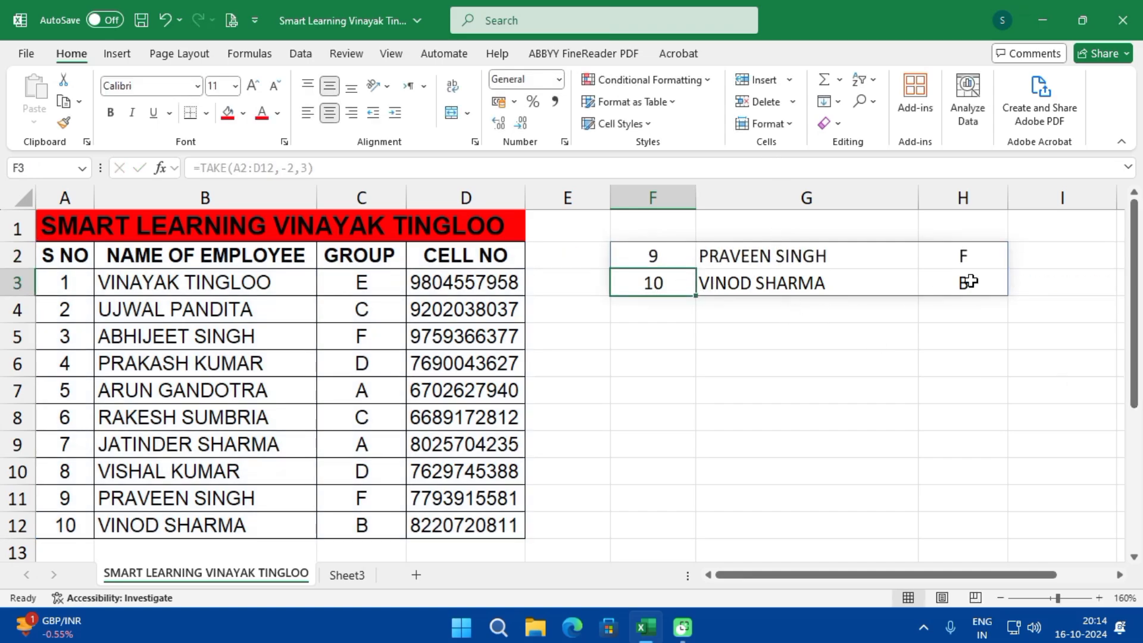
Set the columns argument of the TAKE formula in F2 to 2.
double_click(668, 254)
key("BackSpace")
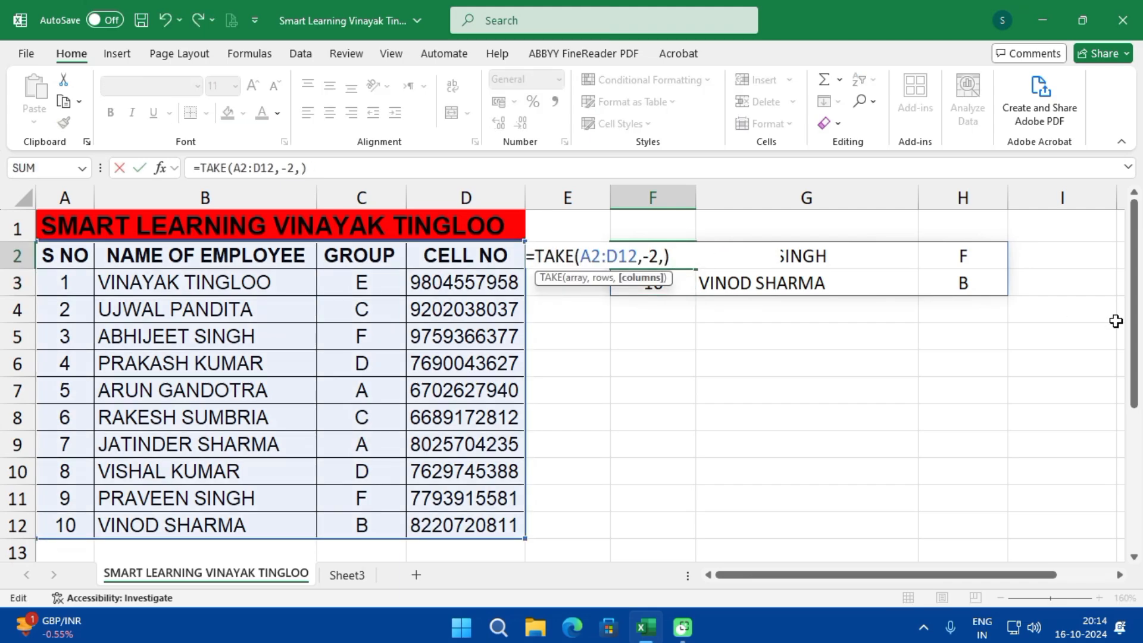
type("2")
key("Return")
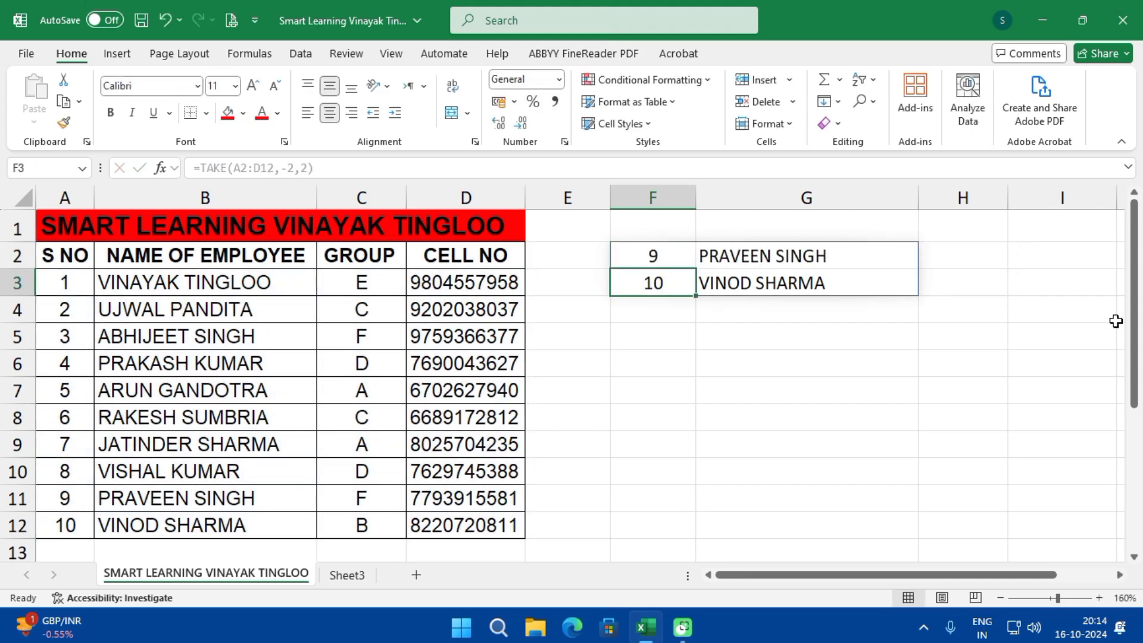
Reduce the columns argument of the TAKE formula in F2 to 1.
double_click(675, 256)
key("BackSpace")
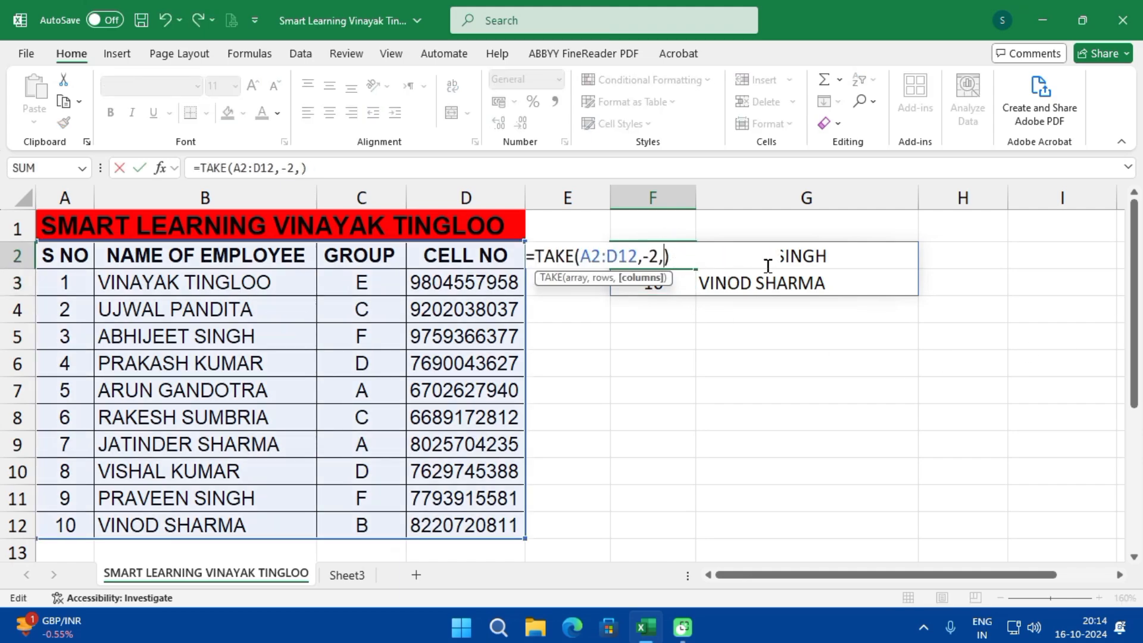
type("1")
key("Return")
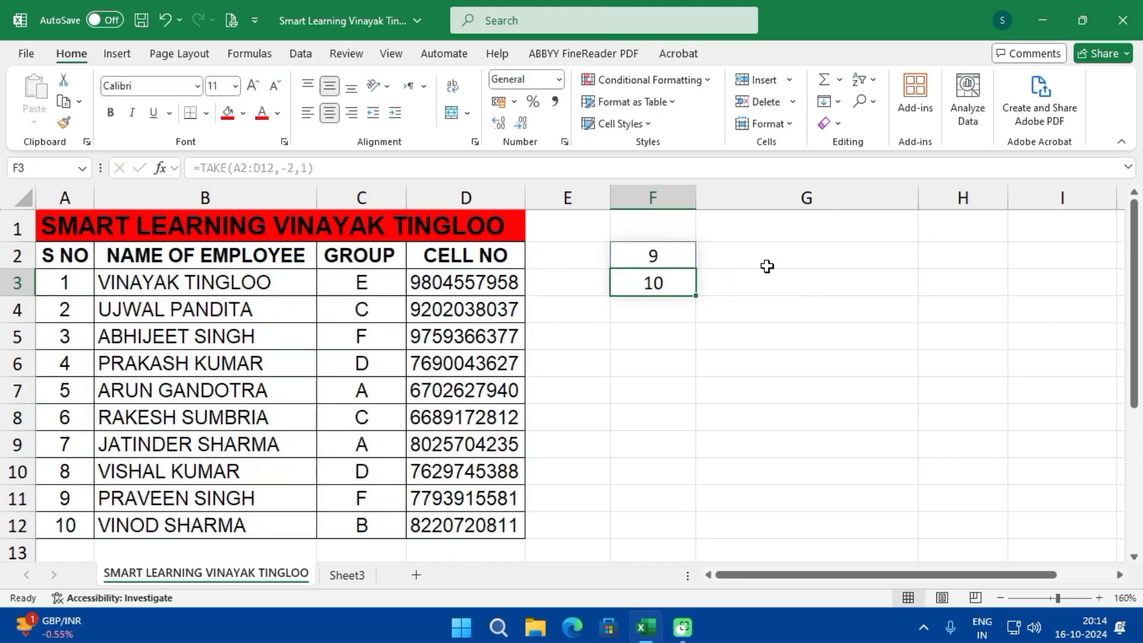
Set the columns argument in F2 to 4, giving =TAKE(A2:D12,-2,4) to return all columns of the last two rows.
double_click(662, 253)
left_click(671, 249)
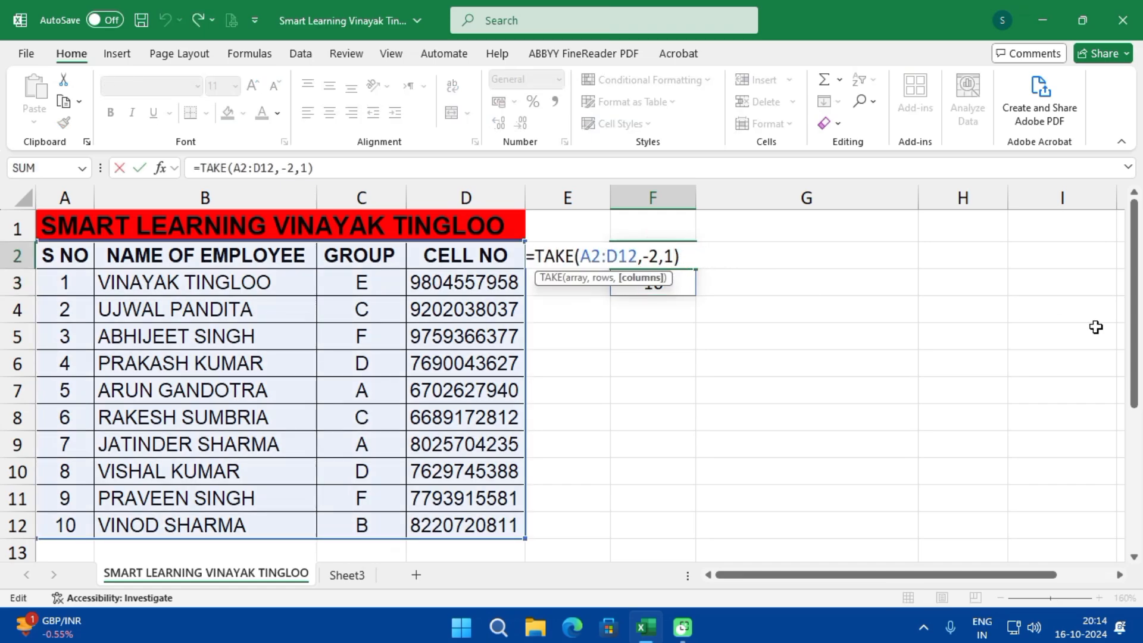
key("BackSpace")
type("4")
key("Return")
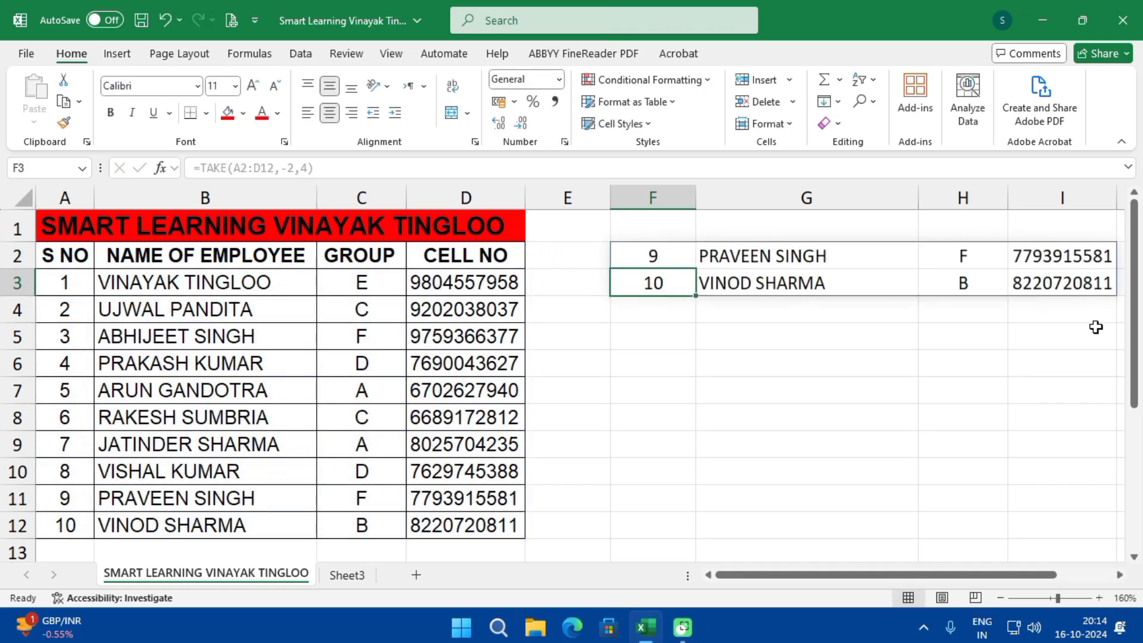